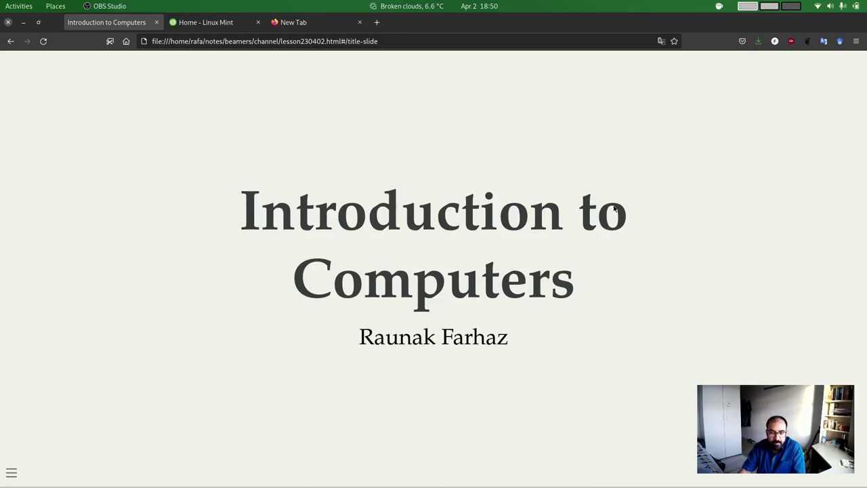
- Bring the Firefox window with the linuxmint.com homepage into focus
click(510, 162)
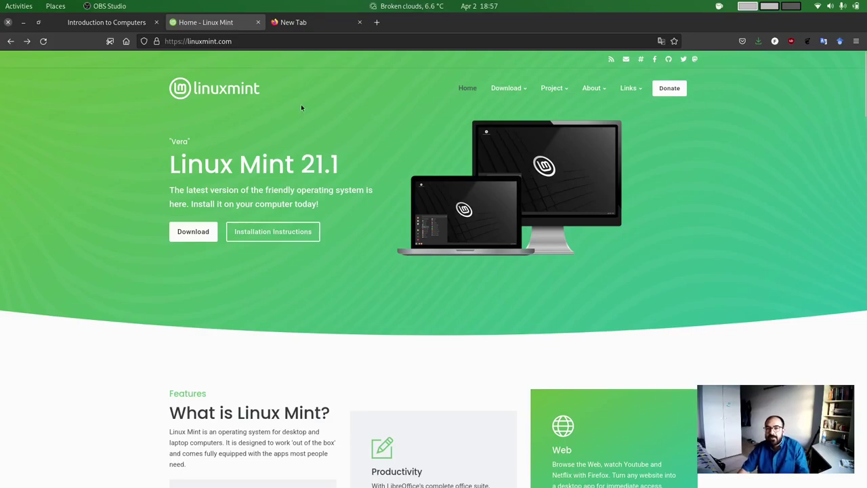
- In the new tab, Google 'linuxmint' and open the 'Linux Mint: Home' result
click(284, 22)
click(347, 188)
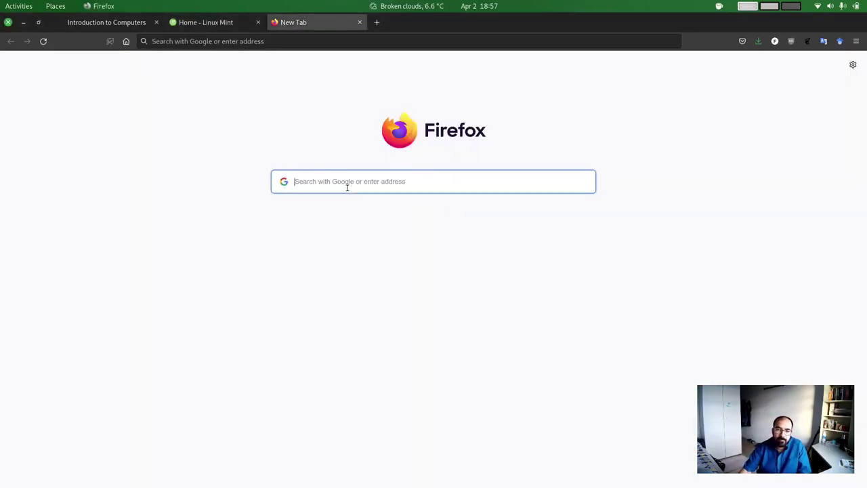
text(linuxmint)
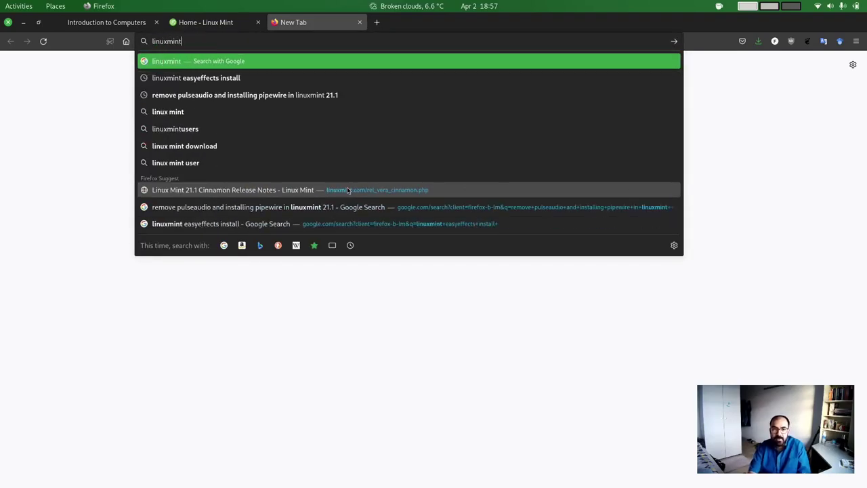
key(Return)
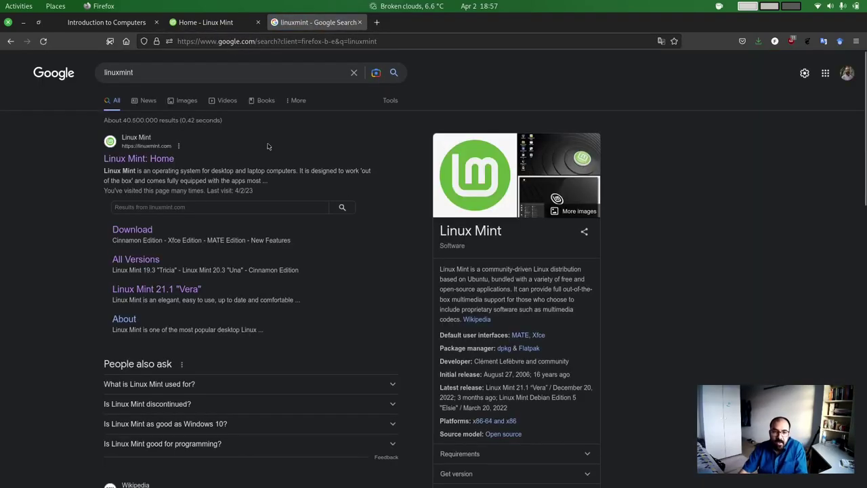
click(147, 163)
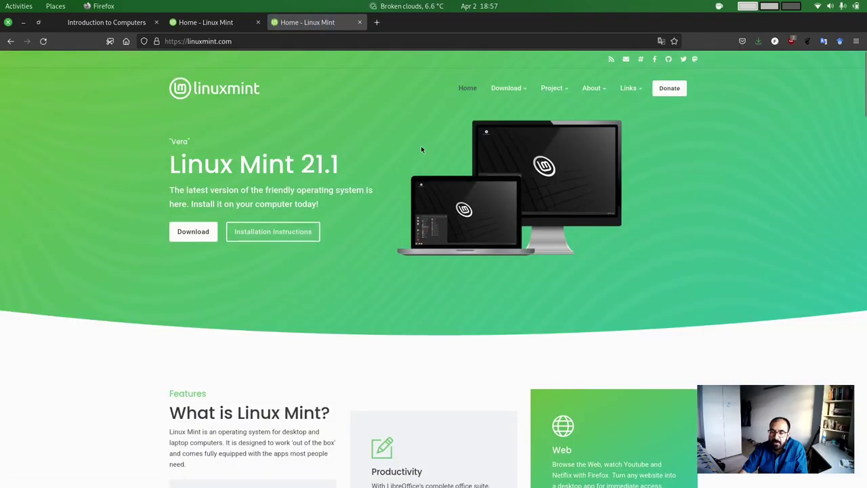
- Open the Linux Mint 21.1 download page and scroll through the Cinnamon, MATE and Xfce editions
click(190, 235)
scroll(541, 255, down, 3)
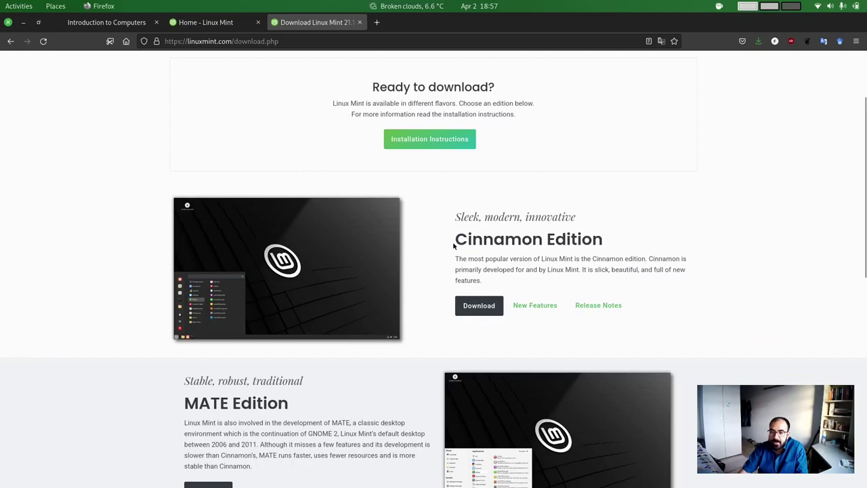
scroll(453, 242, down, 7)
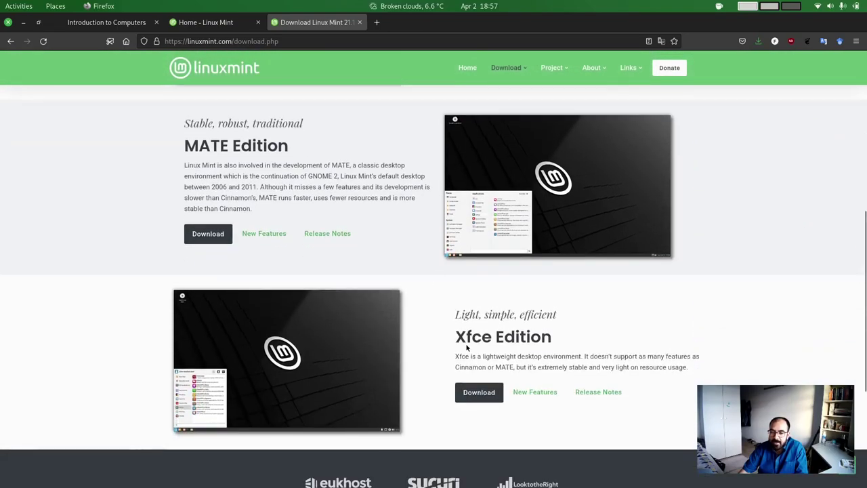
scroll(469, 220, up, 7)
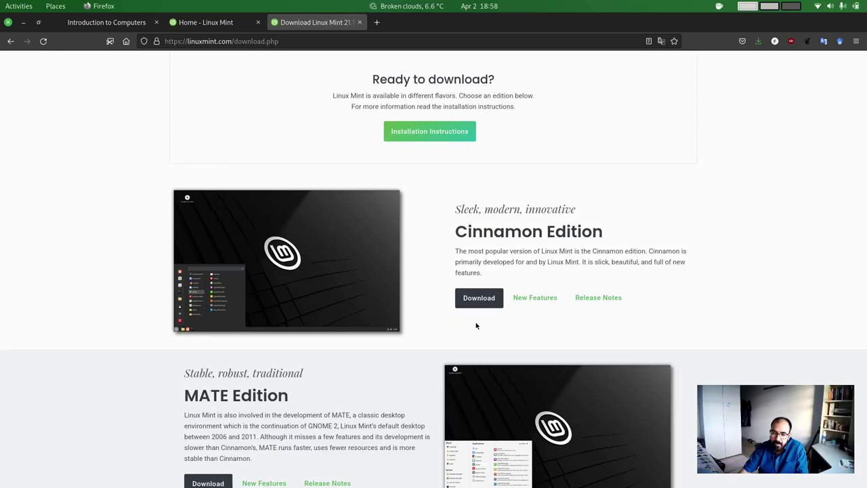
- From the Cinnamon Edition page, download the 2.5 GB 64-bit ISO via the LayerOnline mirror
click(477, 303)
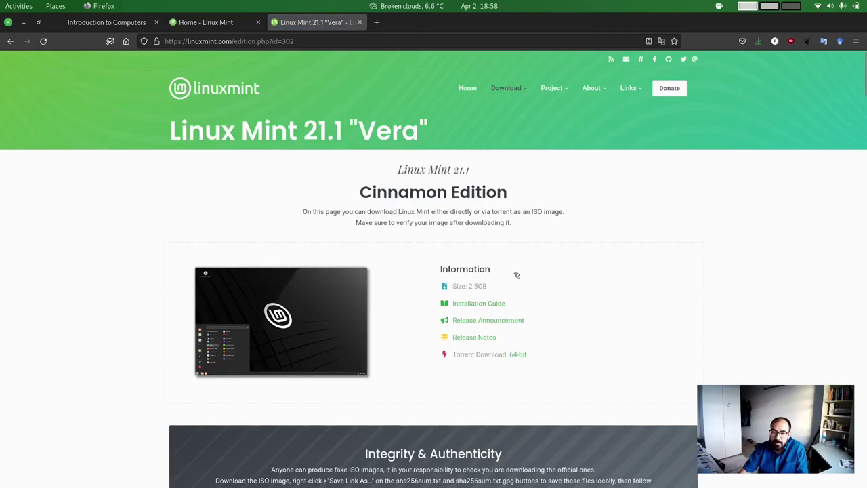
scroll(561, 286, down, 5)
scroll(562, 287, down, 6)
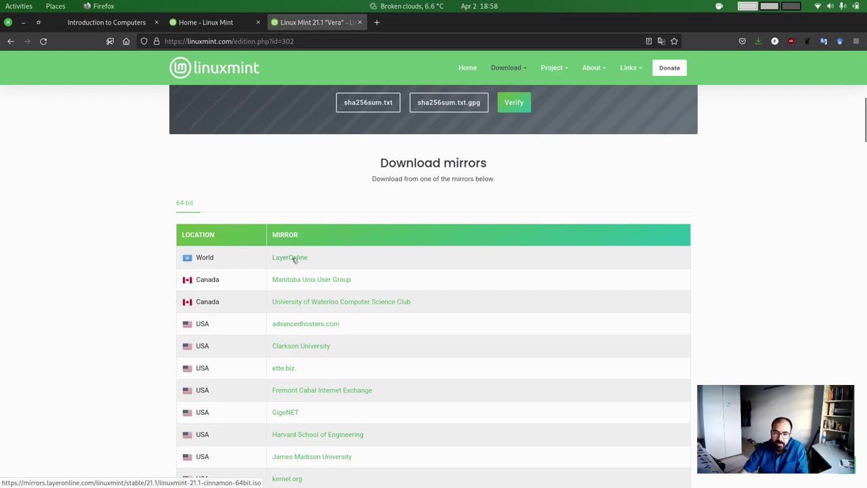
scroll(304, 338, down, 10)
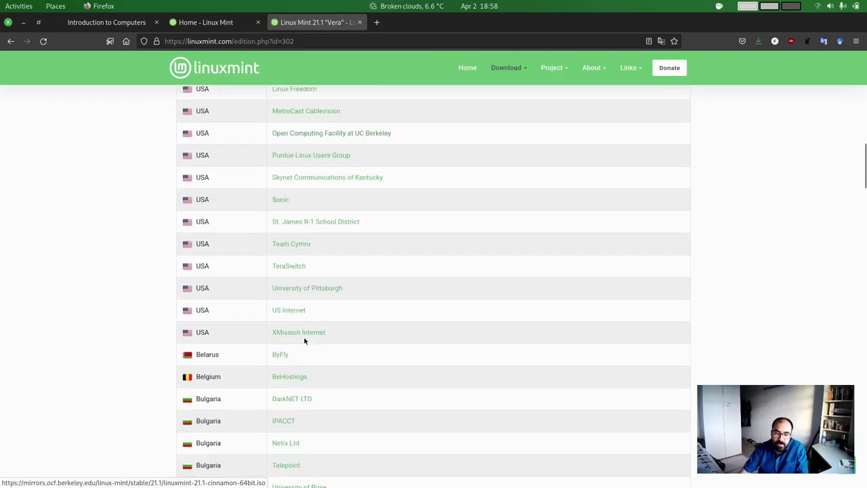
scroll(304, 340, down, 5)
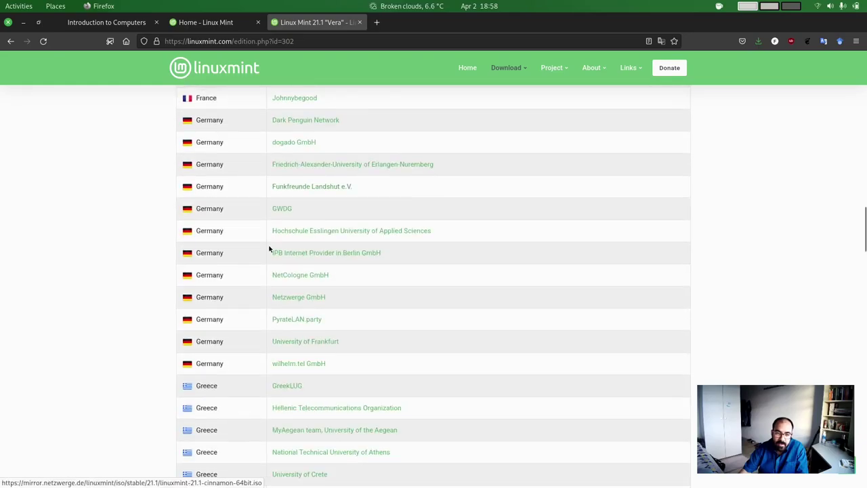
scroll(312, 343, up, 16)
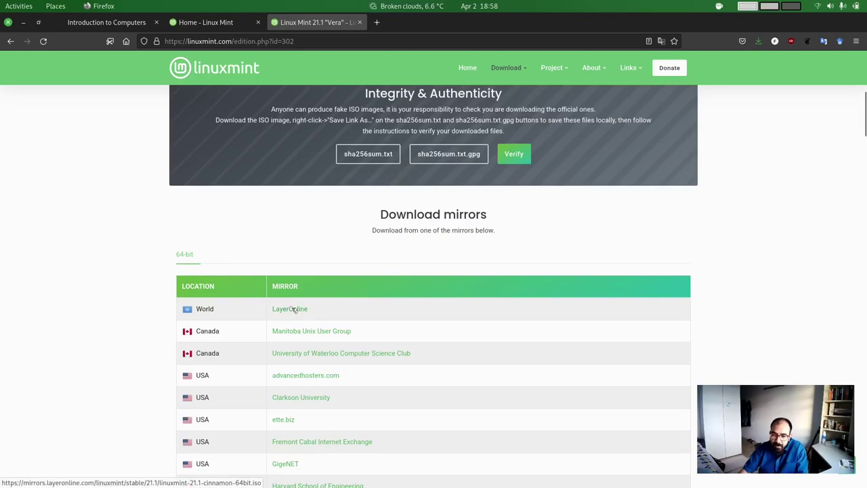
click(295, 309)
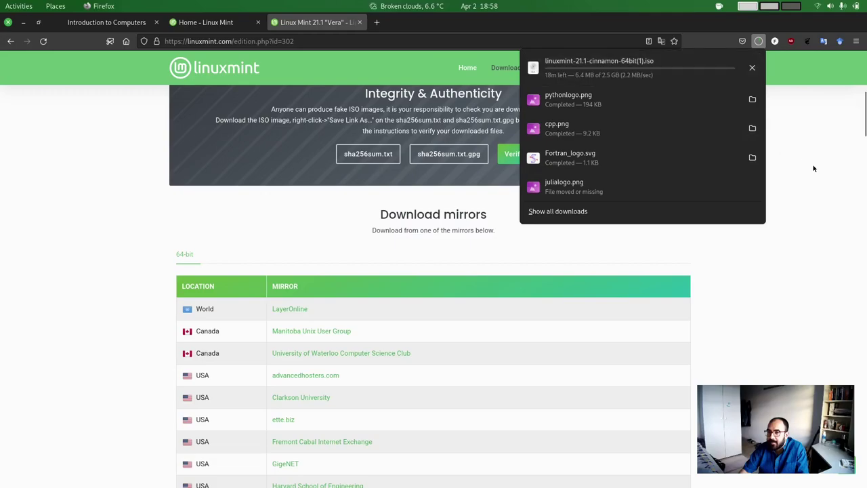
- Cancel the duplicate linuxmint-21.1-cinnamon-64bit(1).iso download and close the downloads panel
click(752, 67)
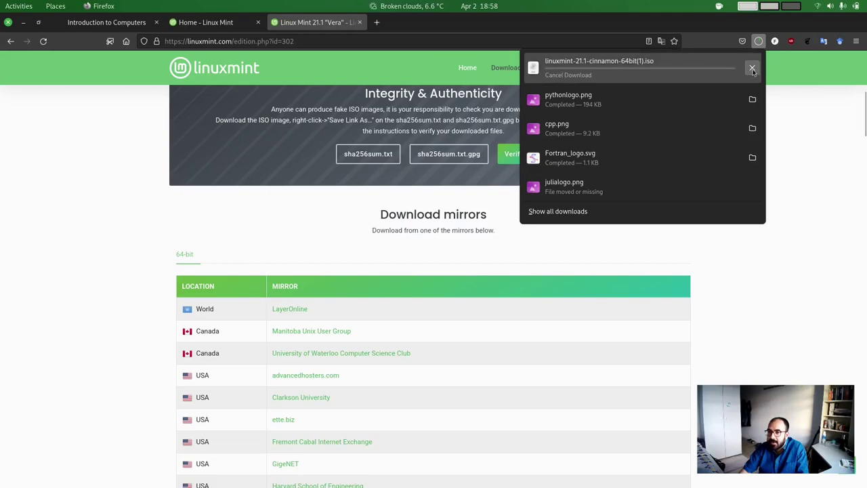
click(758, 45)
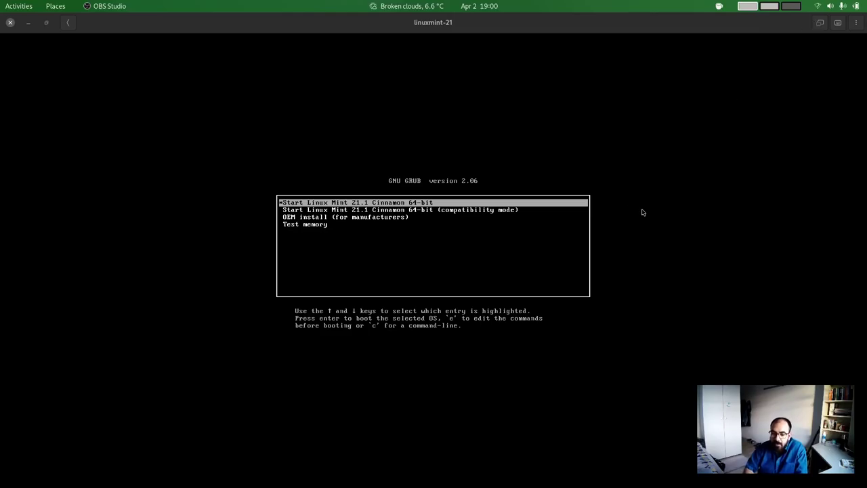
- Boot the VM from GRUB using the standard 'Start Linux Mint 21.1 Cinnamon 64-bit' entry
click(690, 207)
key(Down)
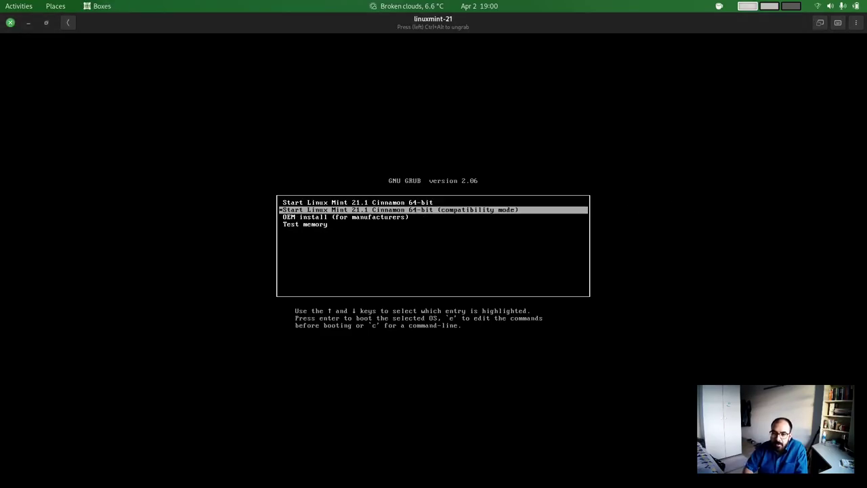
key(Up)
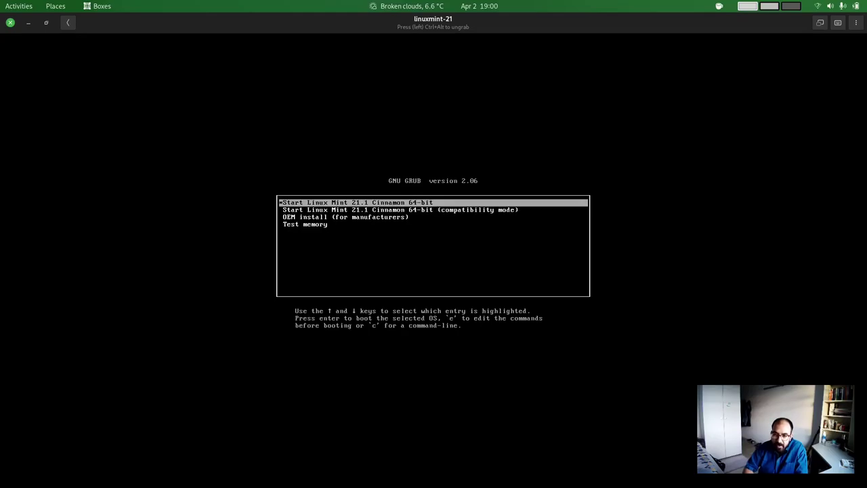
key(Return)
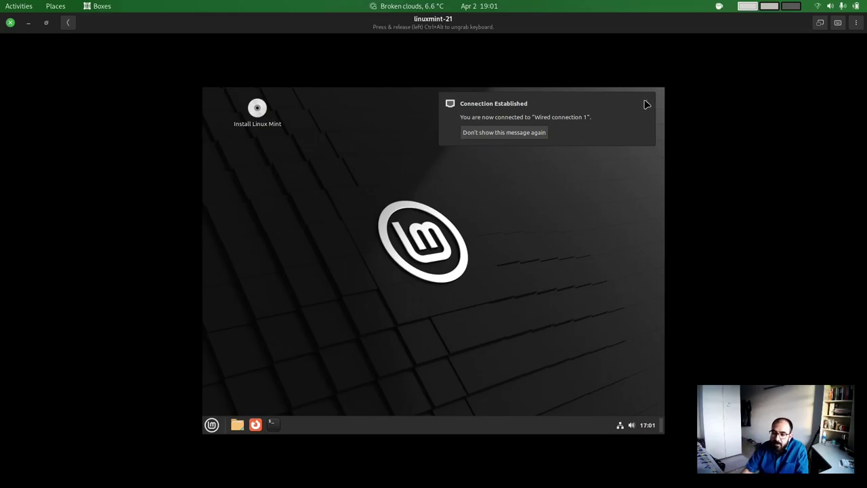
- Dismiss the Connection Established notice and launch Install Linux Mint from the desktop icon
click(647, 104)
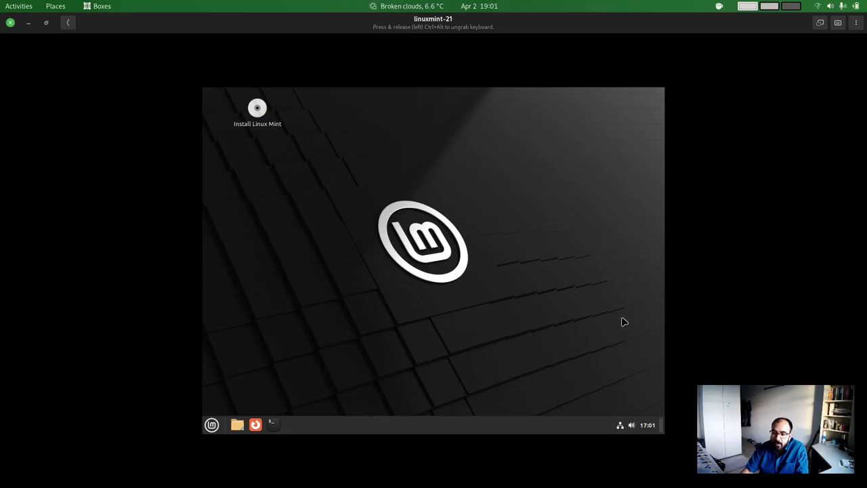
click(619, 424)
click(620, 425)
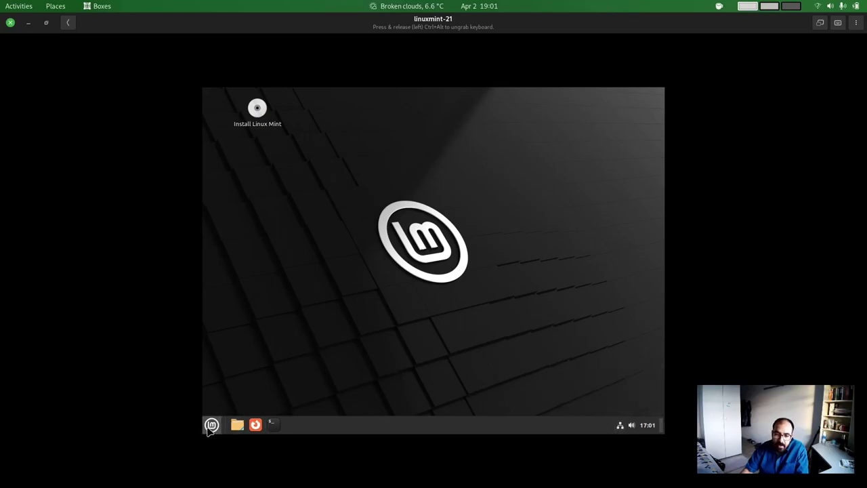
double_click(258, 110)
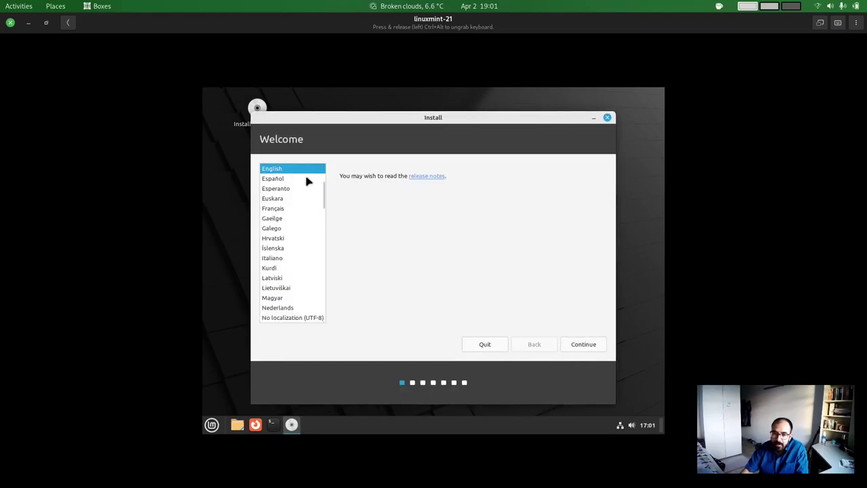
- Continue with English language and English (US) keyboard, enabling multimedia codecs installation
click(594, 347)
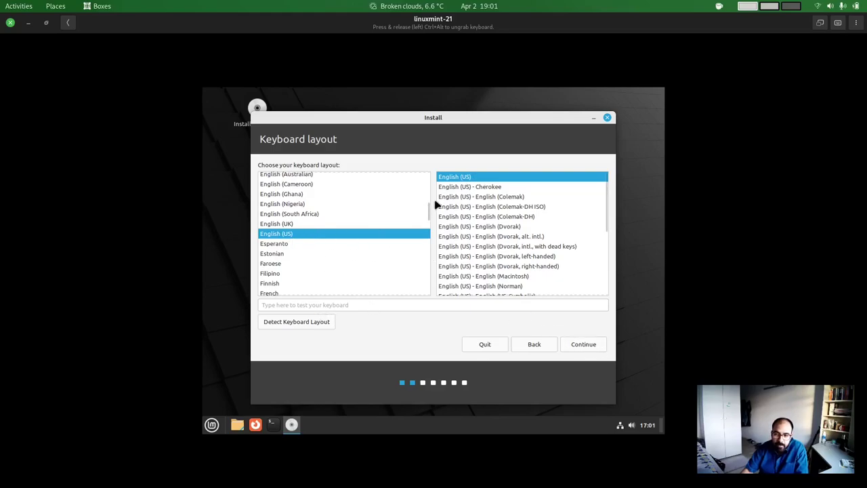
click(586, 345)
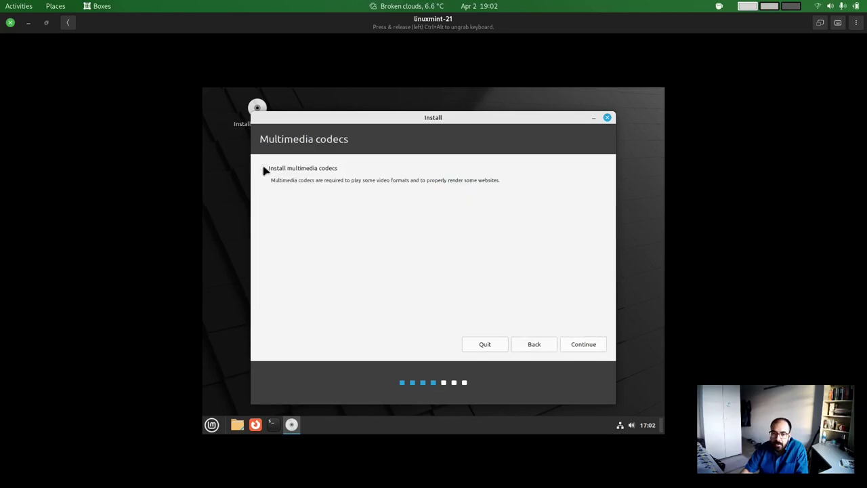
click(264, 168)
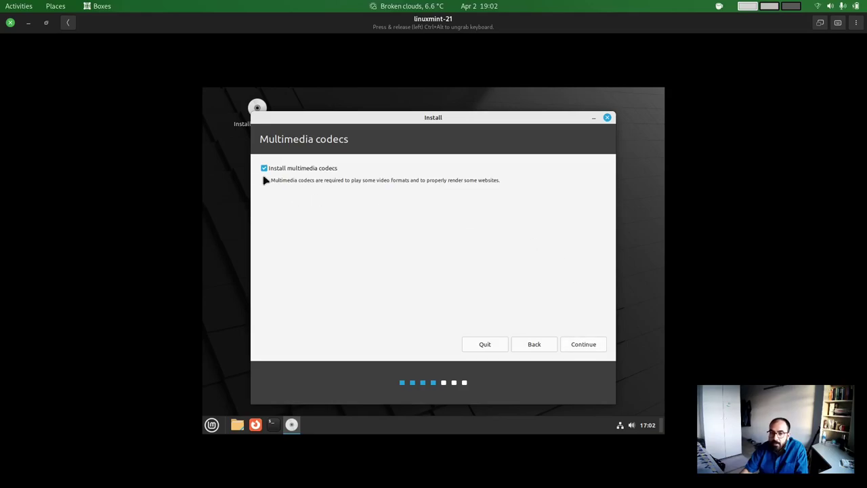
click(596, 349)
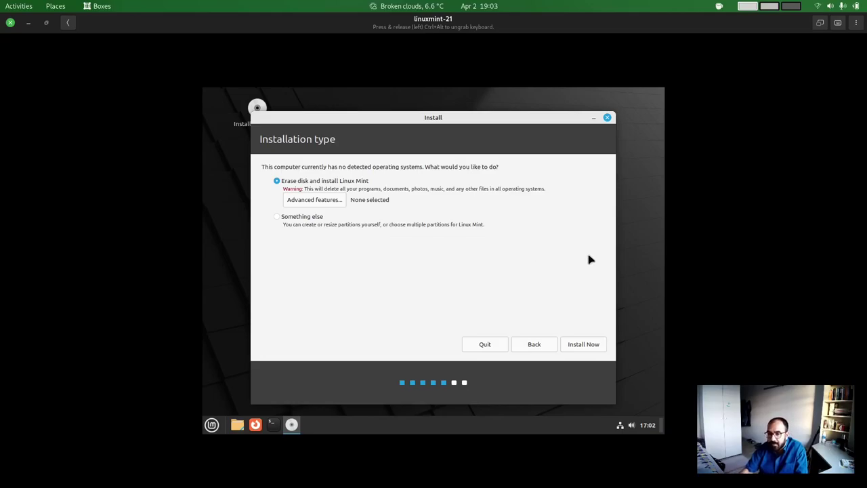
- Erase the disk for installation, confirm the partition changes, and keep Berlin as the location
click(580, 345)
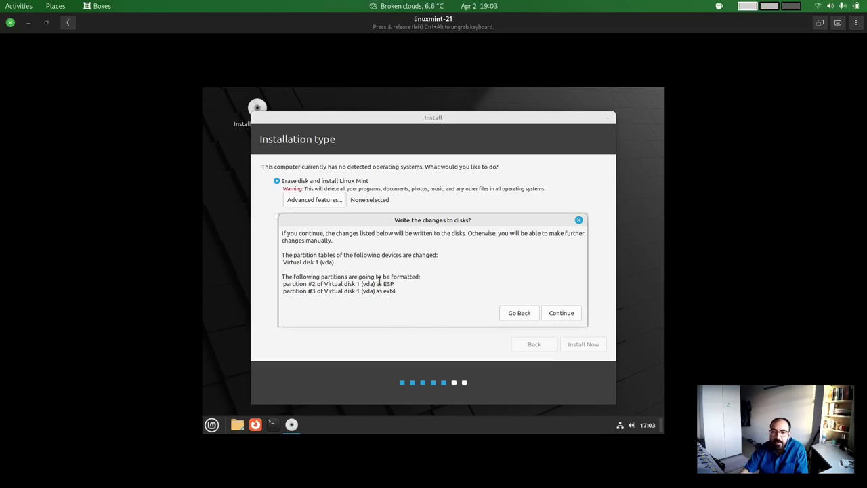
click(560, 313)
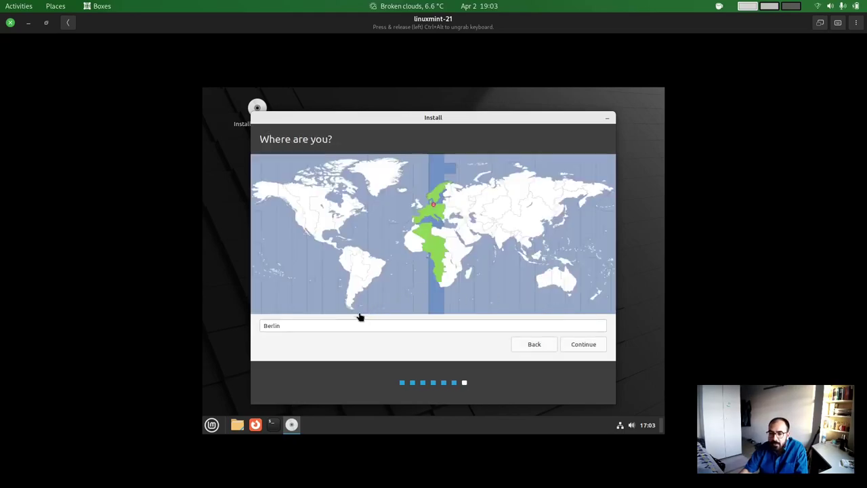
click(584, 345)
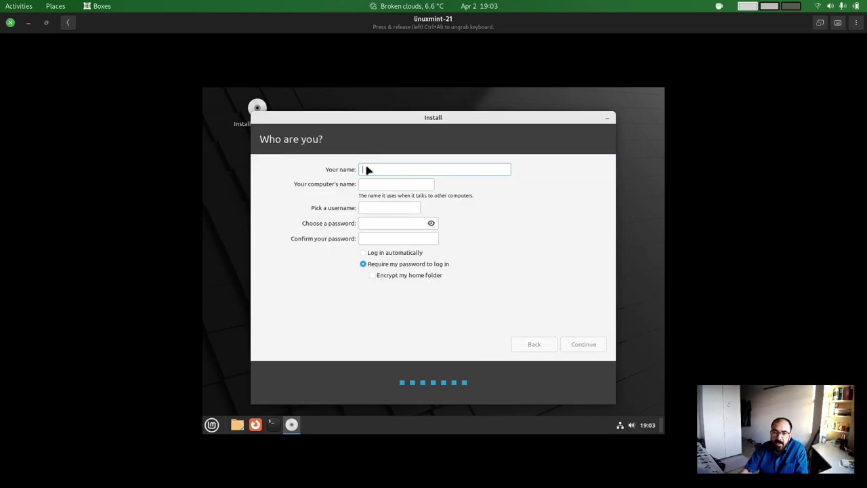
- Leave the full name and computer name fields empty after some trial entries
text(Raunak)
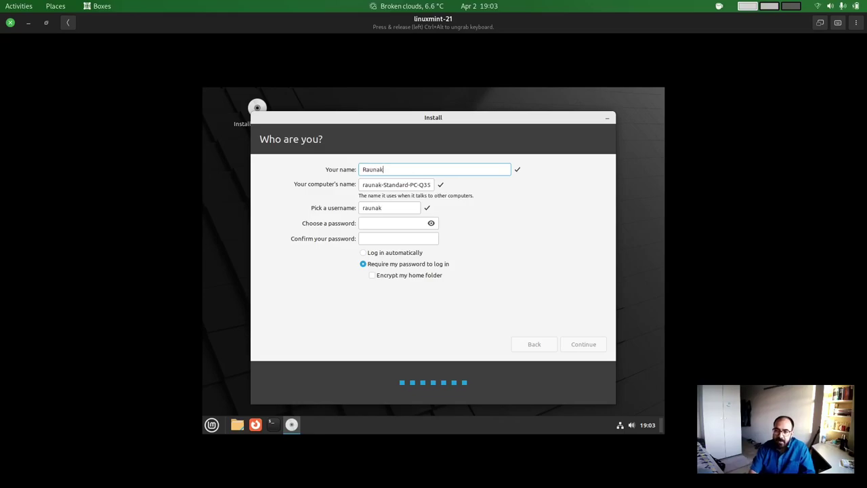
key(BackSpace)
key(BackSpace)
key(BackSpace)
key(BackSpace)
key(BackSpace)
key(BackSpace)
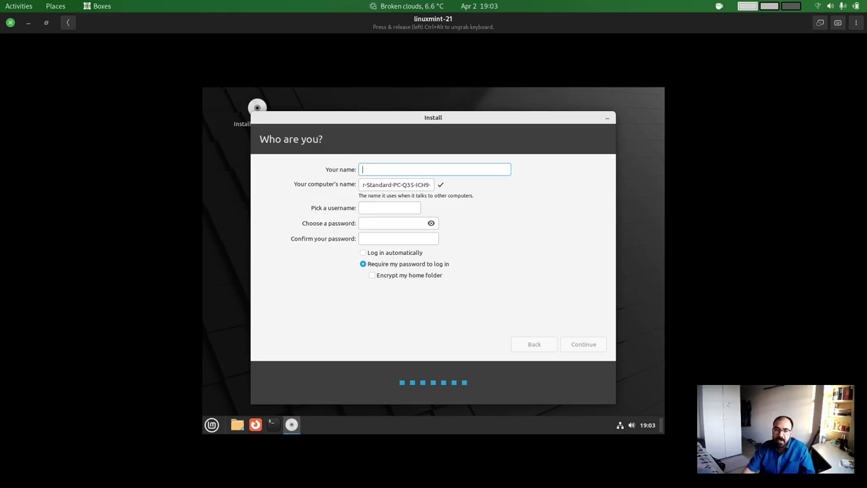
triple_click(390, 184)
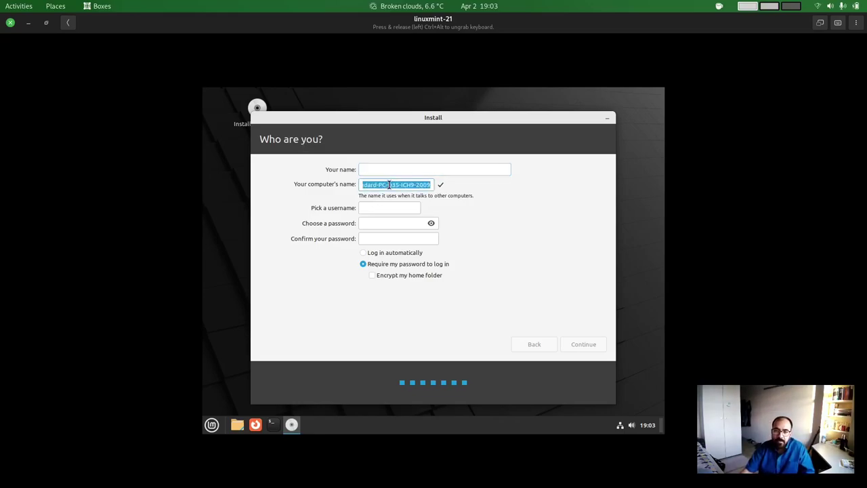
text(p)
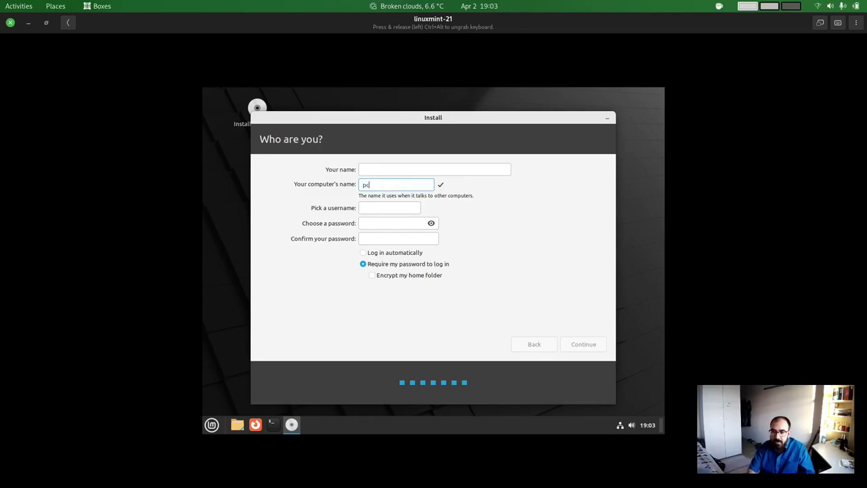
key(BackSpace)
text(useram)
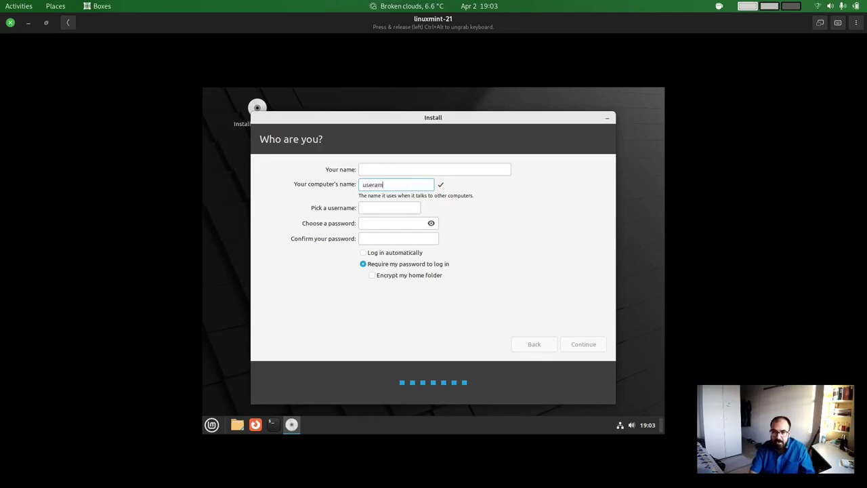
text(na)
key(BackSpace)
key(BackSpace)
key(BackSpace)
key(BackSpace)
key(BackSpace)
key(BackSpace)
text(name)
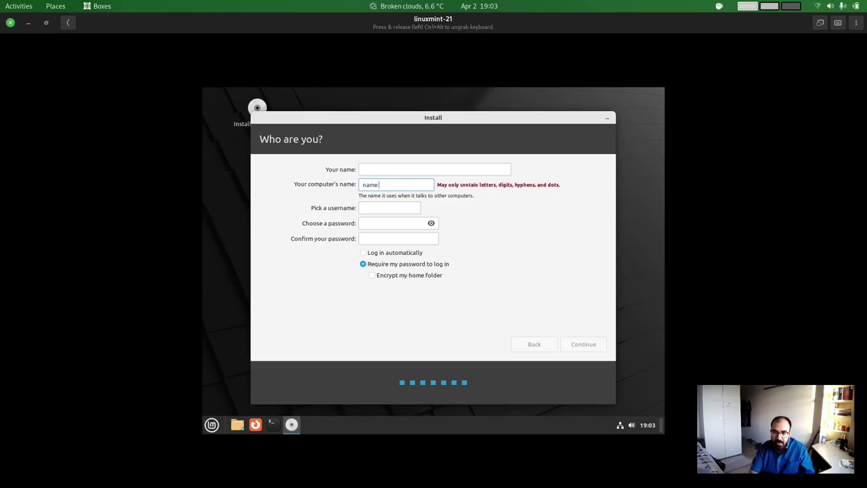
text(_pc)
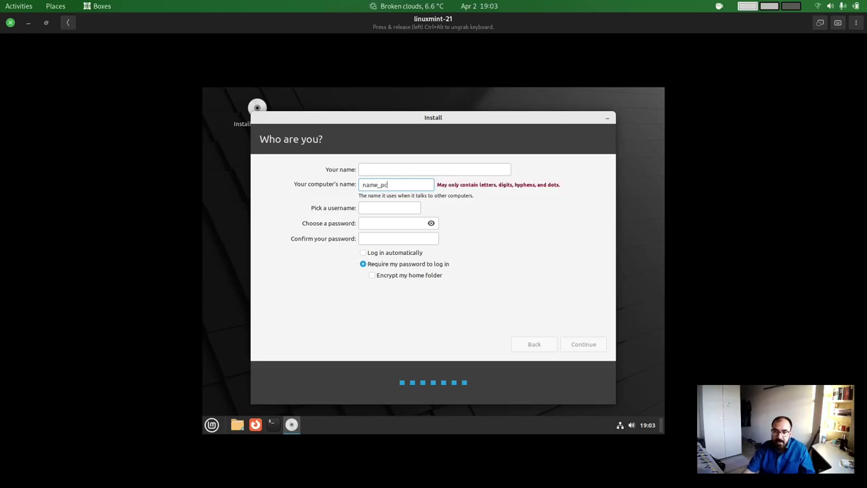
key(BackSpace)
key(BackSpace)
key(BackSpace)
key(BackSpace)
key(BackSpace)
key(BackSpace)
key(BackSpace)
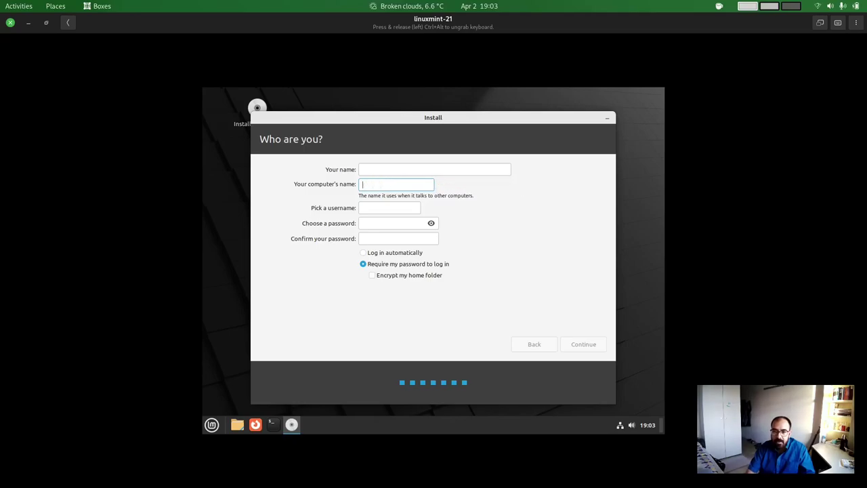
- Enter 'username' as the account username
click(383, 206)
text(use)
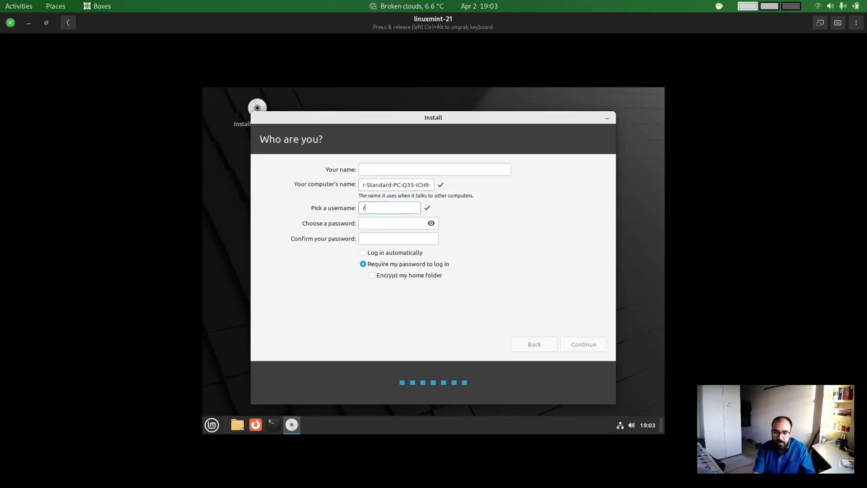
key(BackSpace)
key(BackSpace)
key(BackSpace)
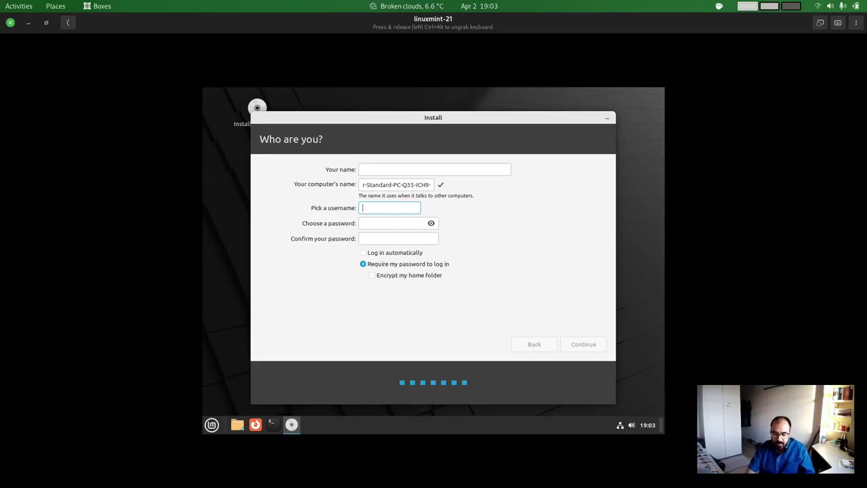
text(username)
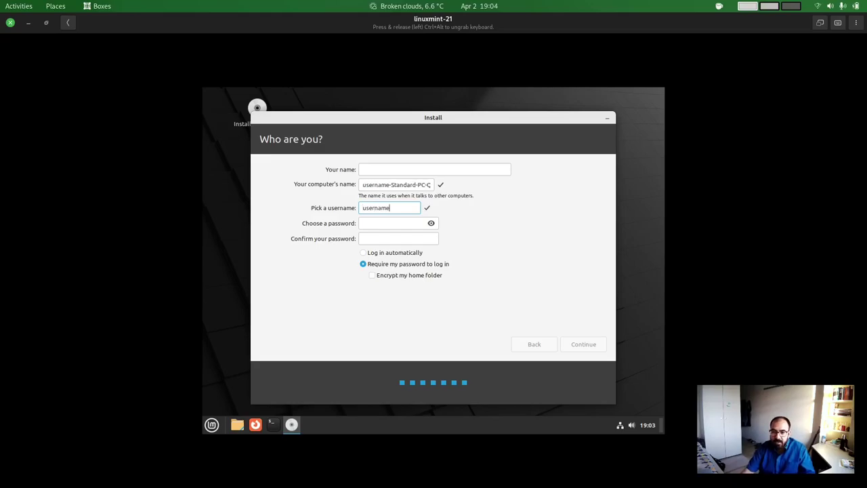
click(374, 224)
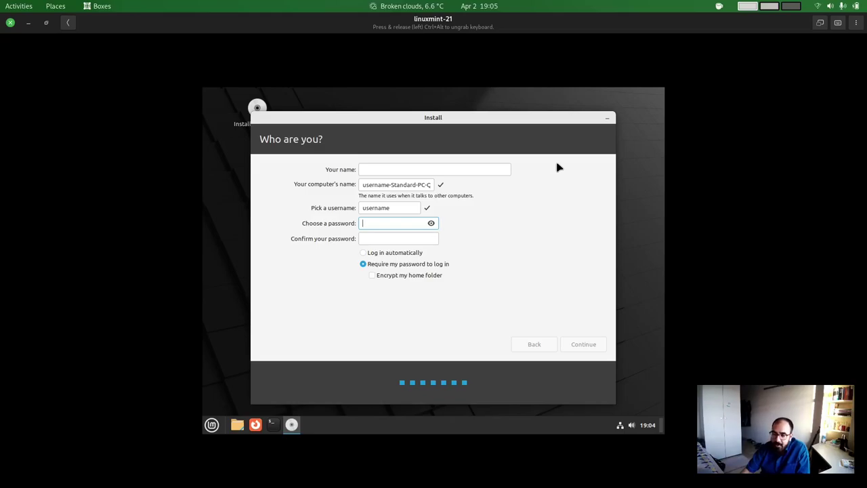
- Minimize the Linux Mint installer and close the GNOME Boxes machine window
click(606, 119)
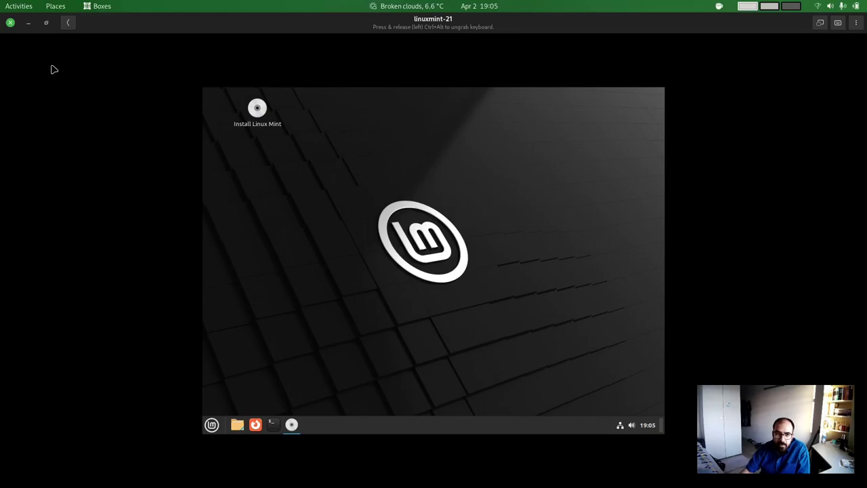
click(11, 24)
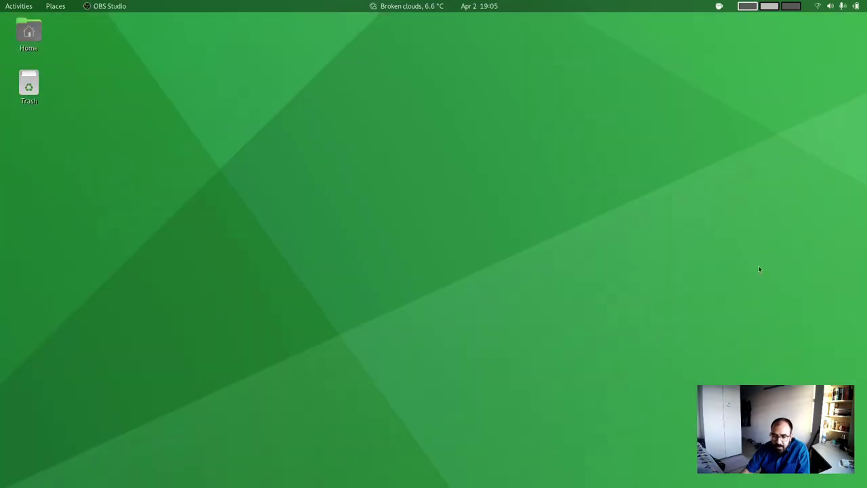